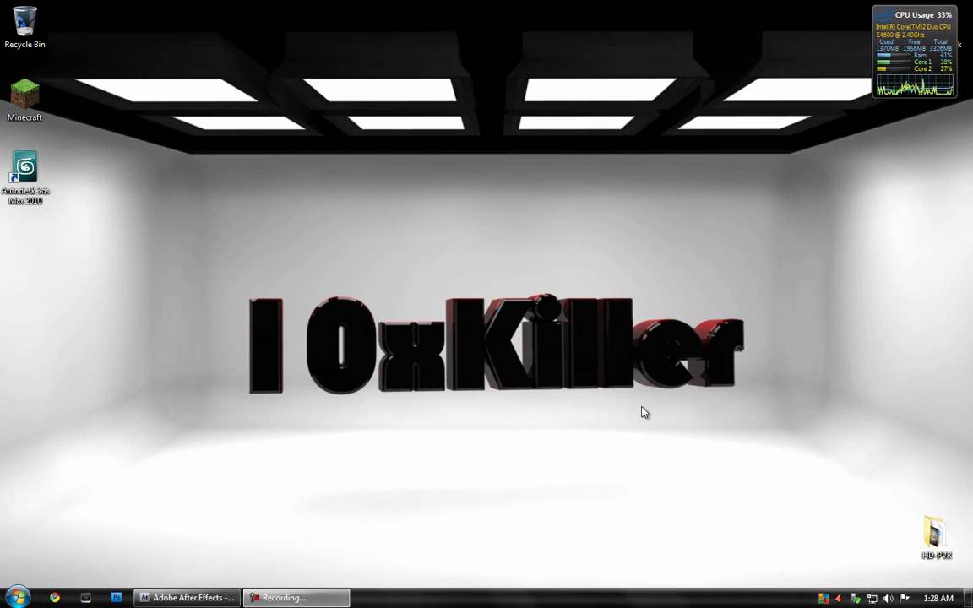
Step: Bring the empty After Effects workspace to the front and dismiss the slow-performance notification
{"action": "left_click", "coordinate": [189, 597]}
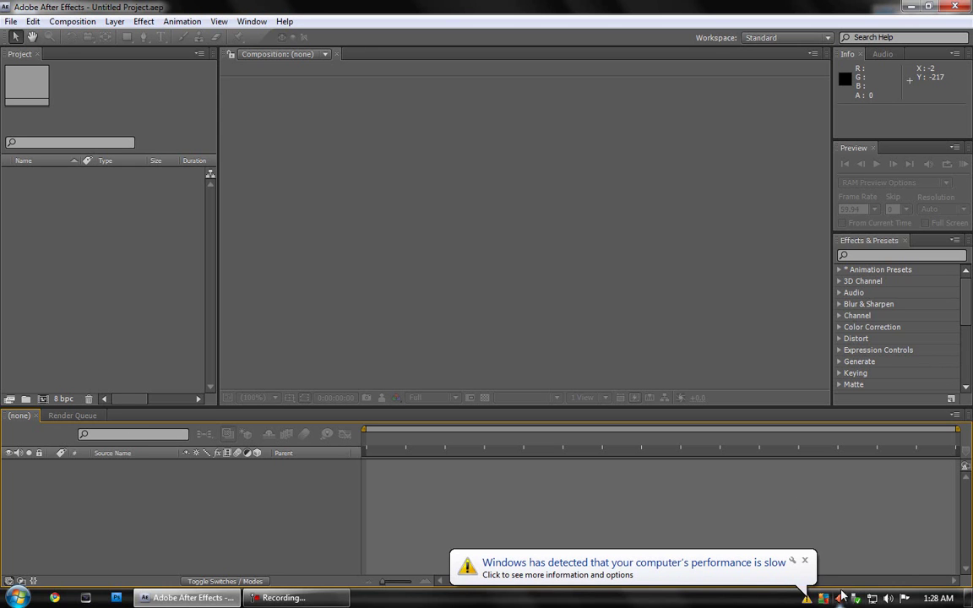
{"action": "left_click", "coordinate": [805, 561]}
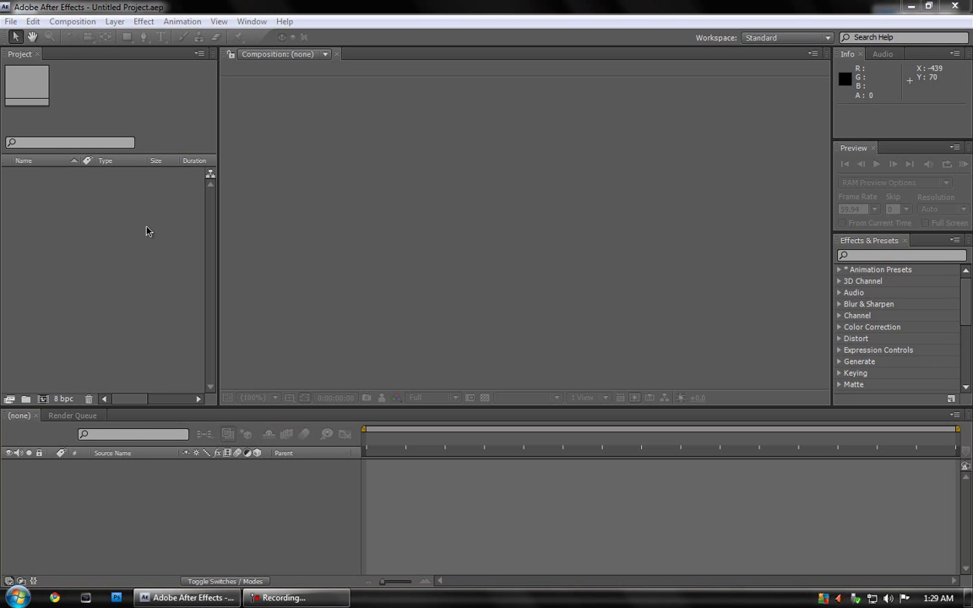
Step: Set Appearance preferences to minimum brightness, with Affects Label Colors on and Use Gradients off
{"action": "left_click", "coordinate": [32, 21]}
{"action": "mouse_move", "coordinate": [85, 365]}
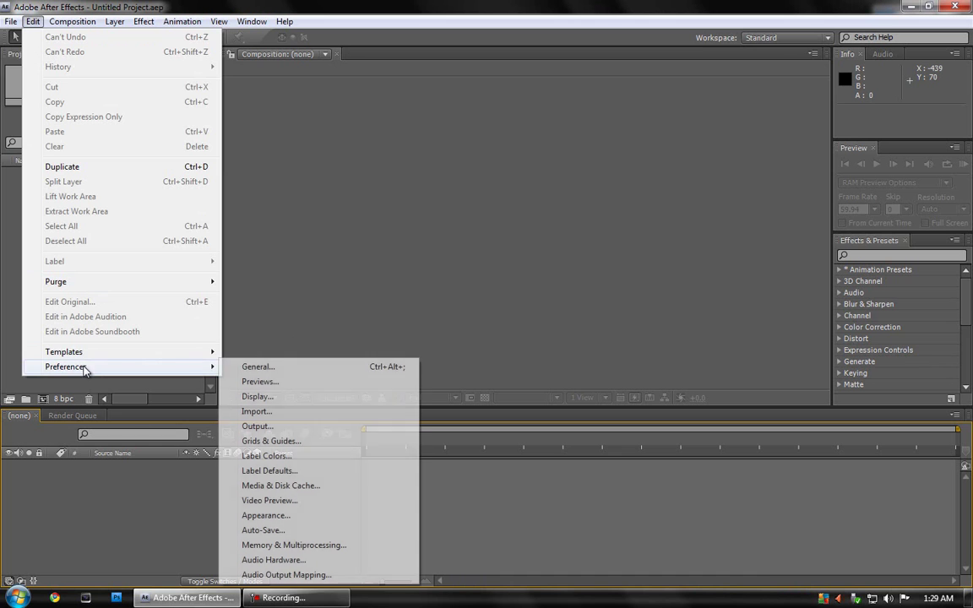
{"action": "left_click", "coordinate": [288, 516]}
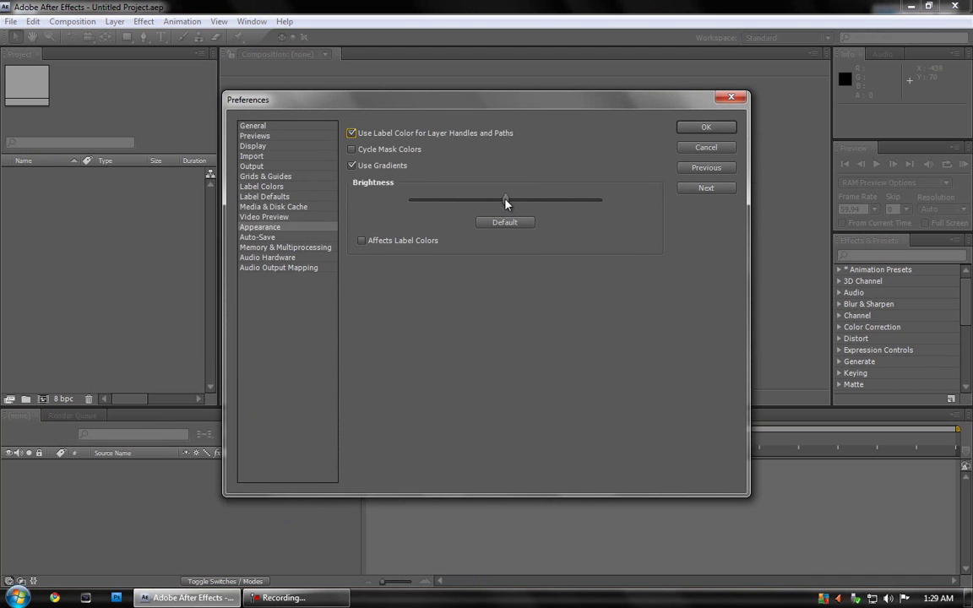
{"action": "left_click_drag", "start_coordinate": [507, 202], "coordinate": [399, 205]}
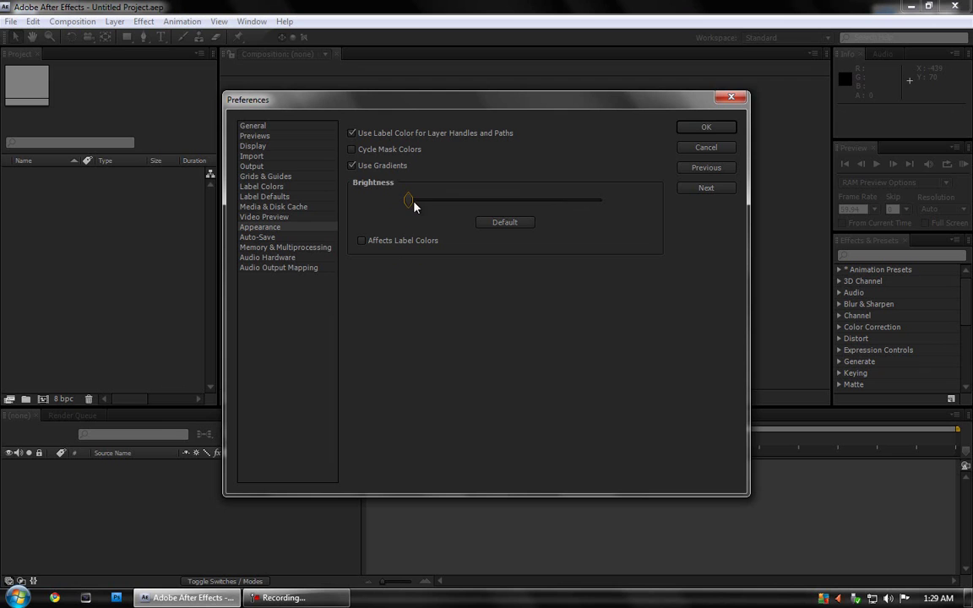
{"action": "left_click_drag", "start_coordinate": [453, 210], "coordinate": [621, 206]}
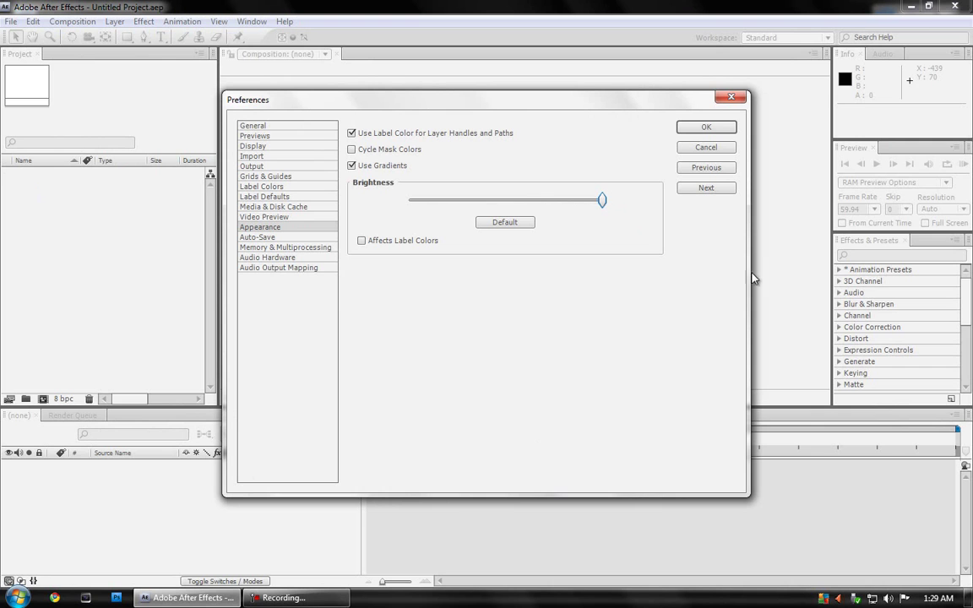
{"action": "left_click_drag", "start_coordinate": [597, 208], "coordinate": [392, 207]}
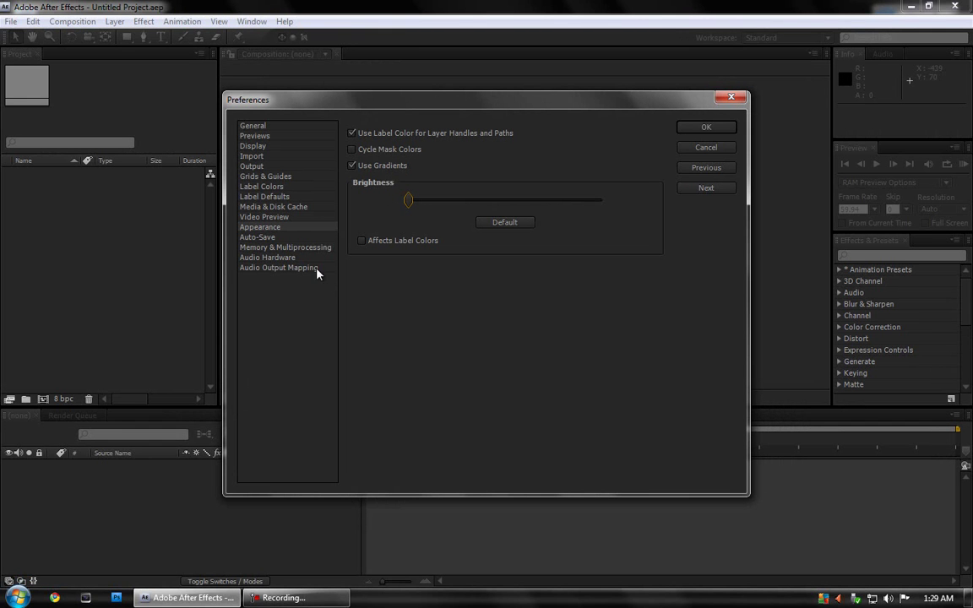
{"action": "left_click", "coordinate": [364, 243]}
{"action": "left_click", "coordinate": [353, 165]}
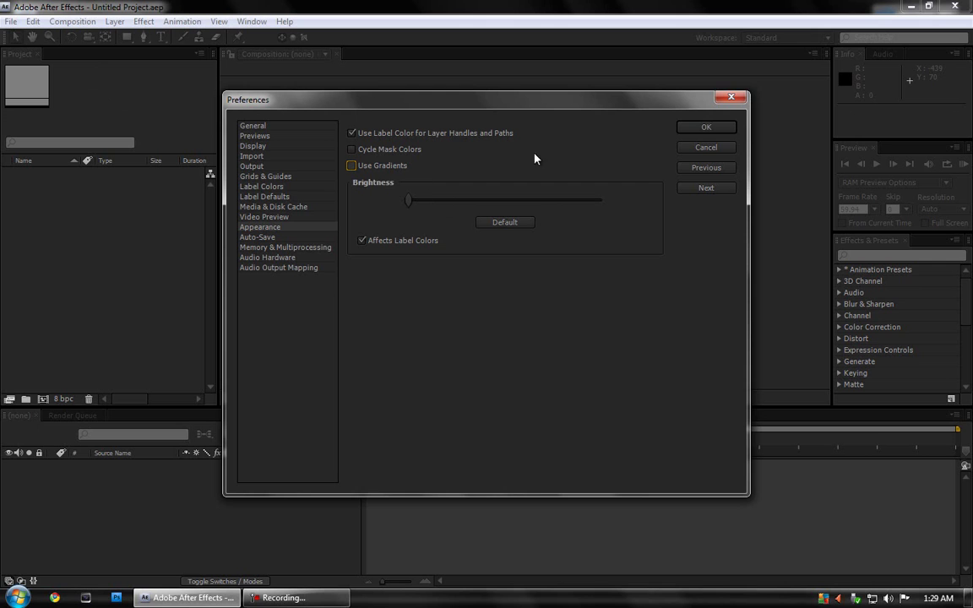
{"action": "left_click", "coordinate": [719, 128]}
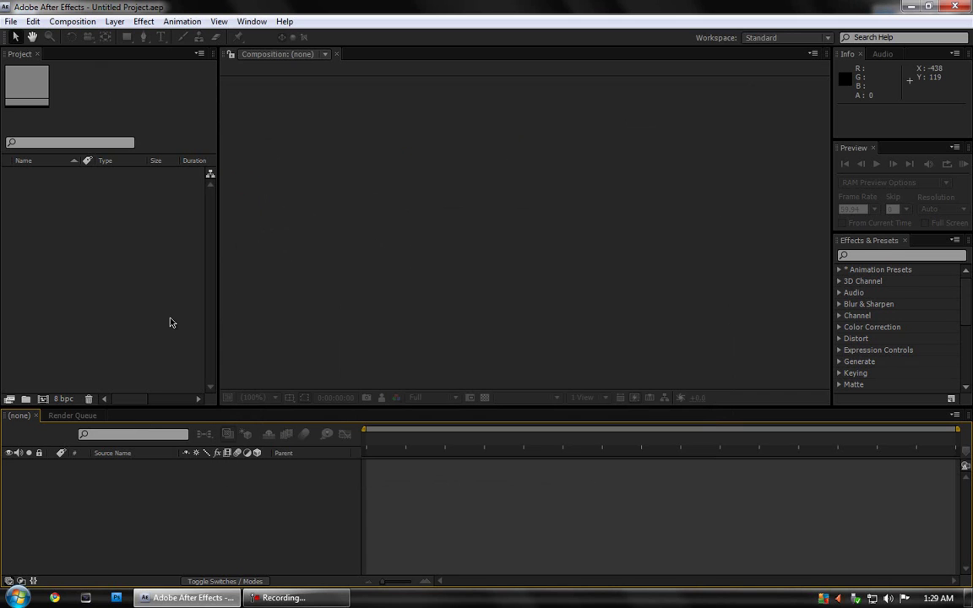
Step: Import both M2TS gameplay videos from the HD-PVR folder
{"action": "left_click", "coordinate": [11, 22]}
{"action": "mouse_move", "coordinate": [52, 243]}
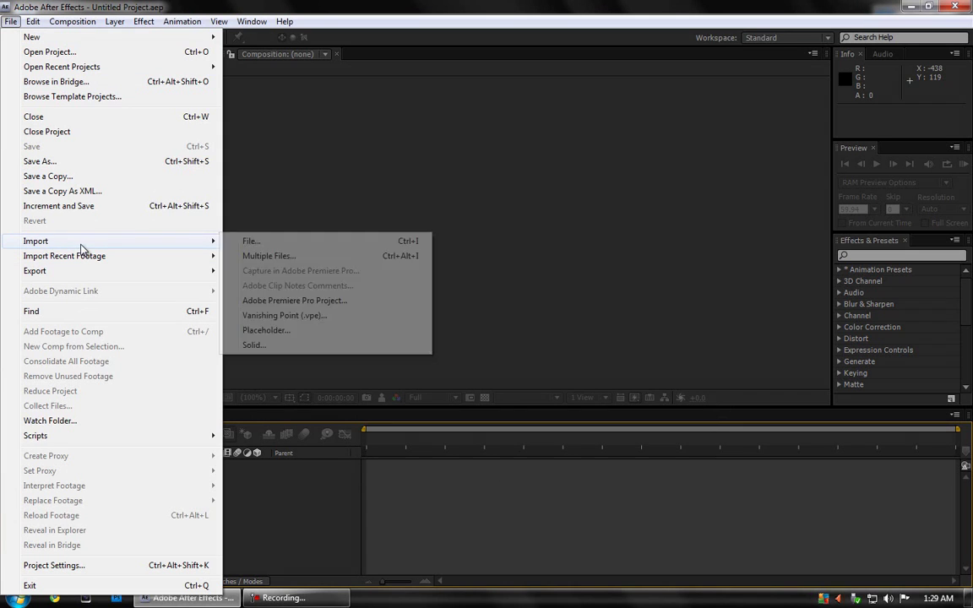
{"action": "left_click", "coordinate": [259, 246]}
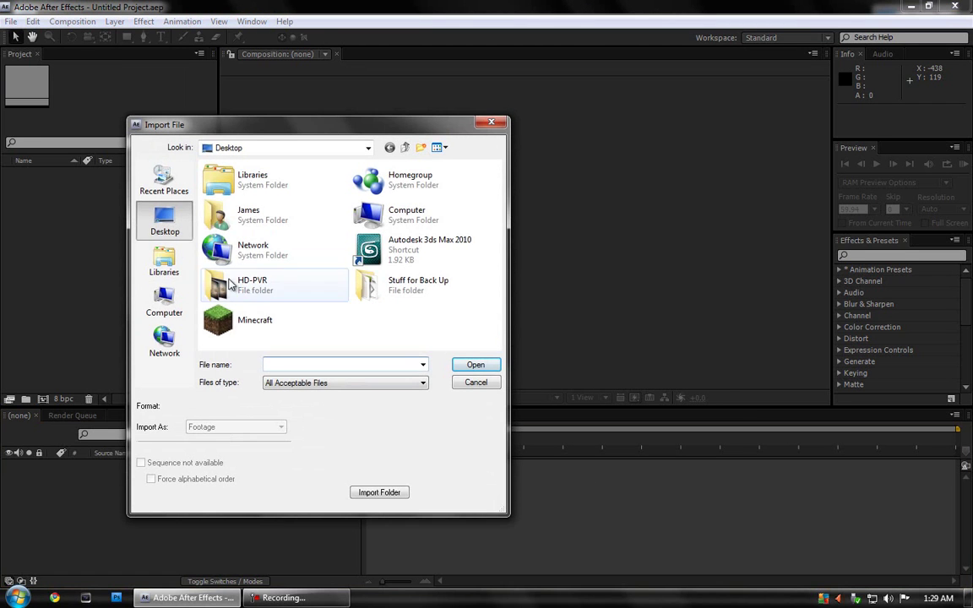
{"action": "double_click", "coordinate": [250, 286]}
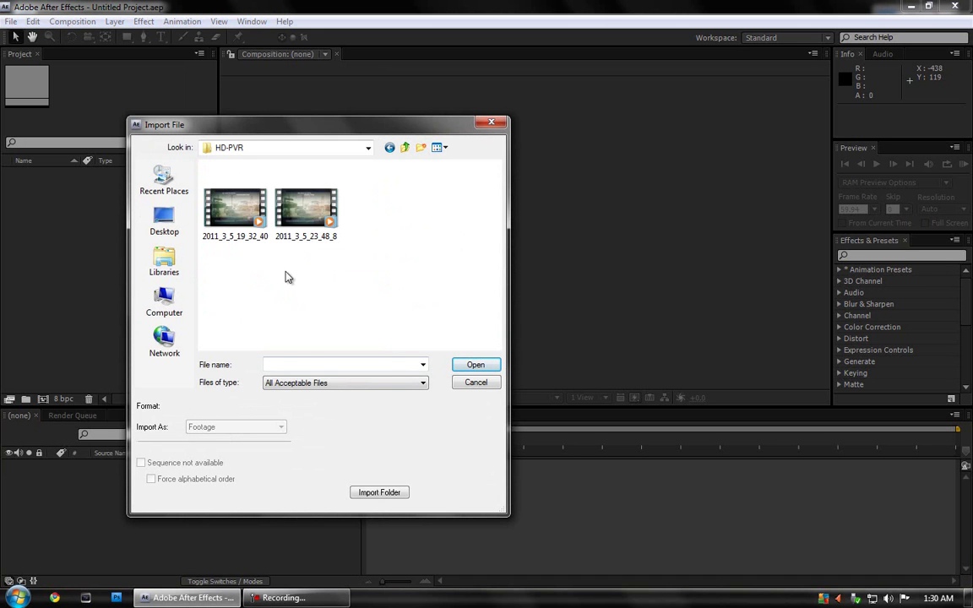
{"action": "left_click_drag", "start_coordinate": [338, 283], "coordinate": [234, 221]}
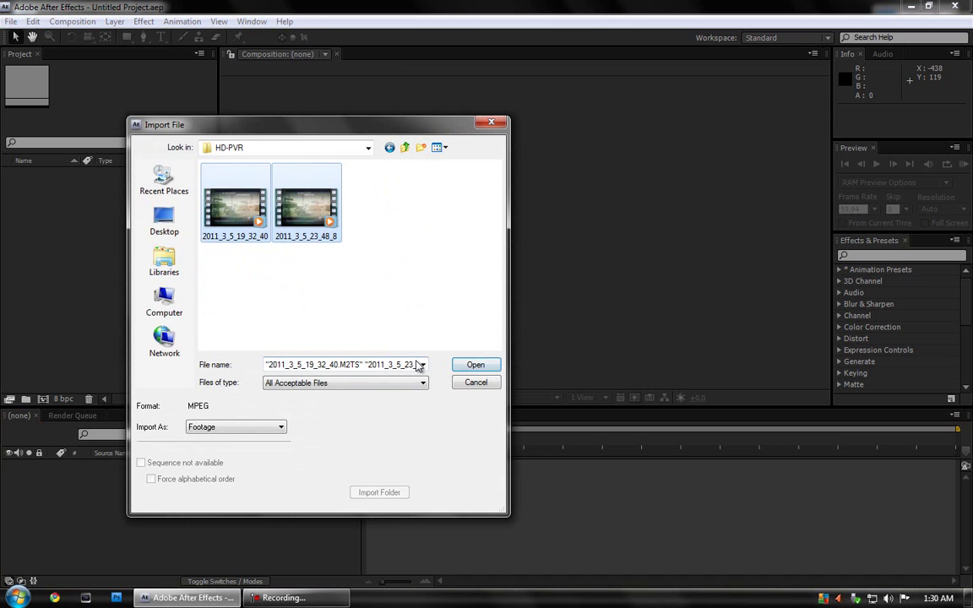
{"action": "left_click", "coordinate": [476, 365]}
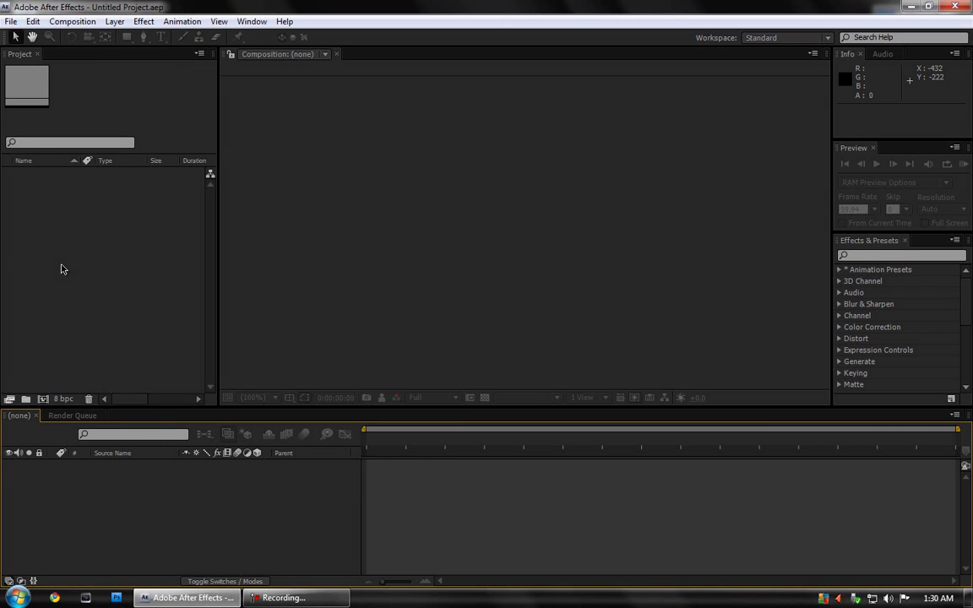
Step: Import the two HD-PVR M2TS videos again, then clear the project list selection
{"action": "double_click", "coordinate": [71, 243]}
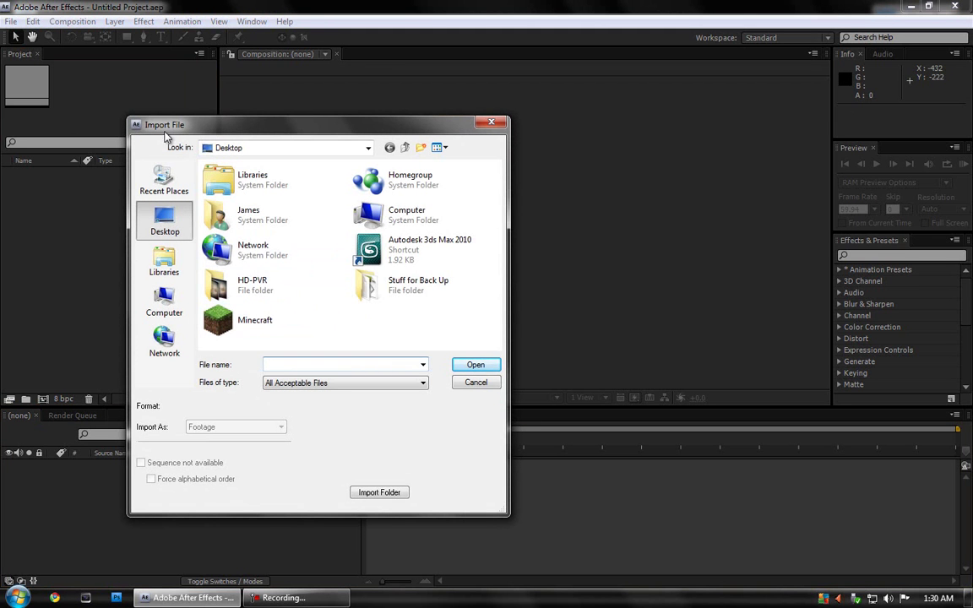
{"action": "double_click", "coordinate": [244, 287]}
{"action": "left_click_drag", "start_coordinate": [311, 304], "coordinate": [233, 211]}
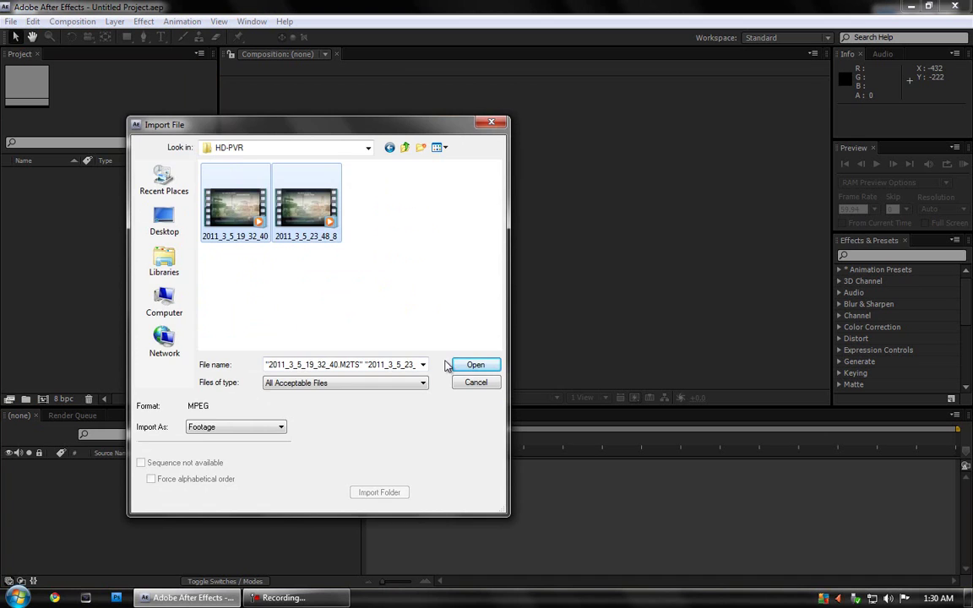
{"action": "left_click", "coordinate": [474, 365]}
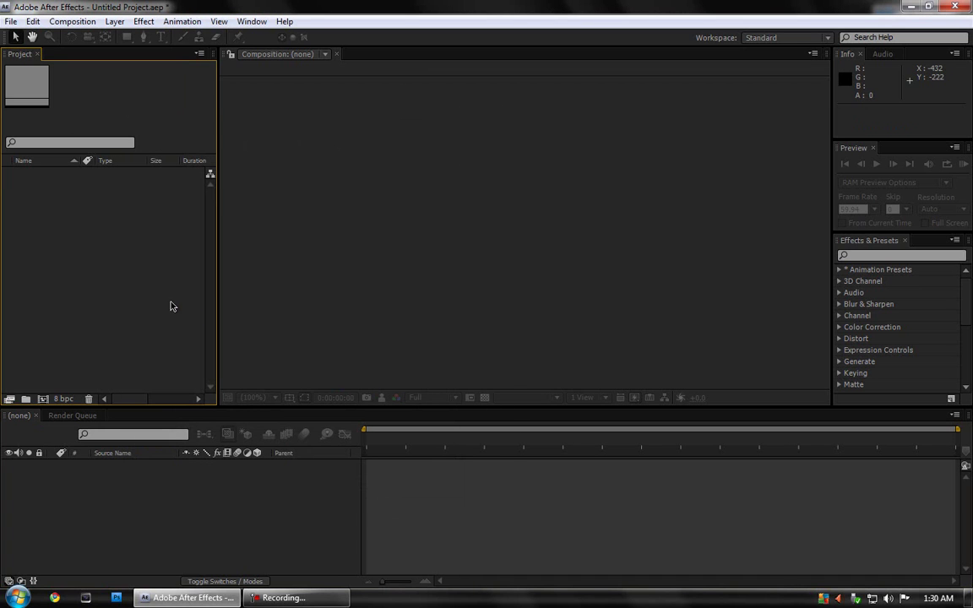
{"action": "left_click", "coordinate": [82, 275]}
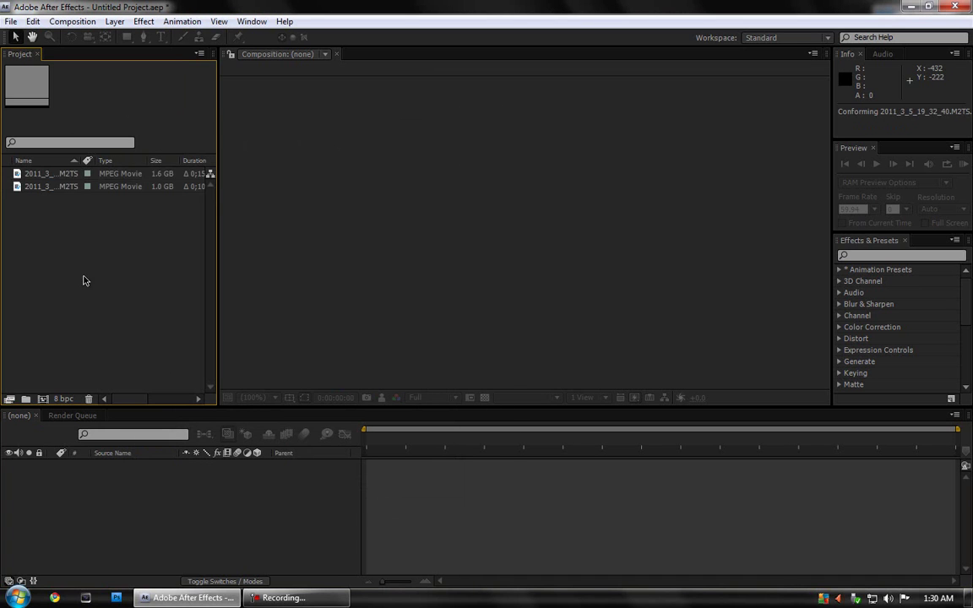
{"action": "left_click_drag", "start_coordinate": [58, 202], "coordinate": [76, 181]}
{"action": "left_click", "coordinate": [47, 195]}
{"action": "left_click_drag", "start_coordinate": [135, 208], "coordinate": [61, 162]}
{"action": "left_click", "coordinate": [56, 219]}
Step: Create a composition from the first M2TS recording and move the playhead to about 0;05;44;28
{"action": "left_click_drag", "start_coordinate": [50, 179], "coordinate": [85, 519]}
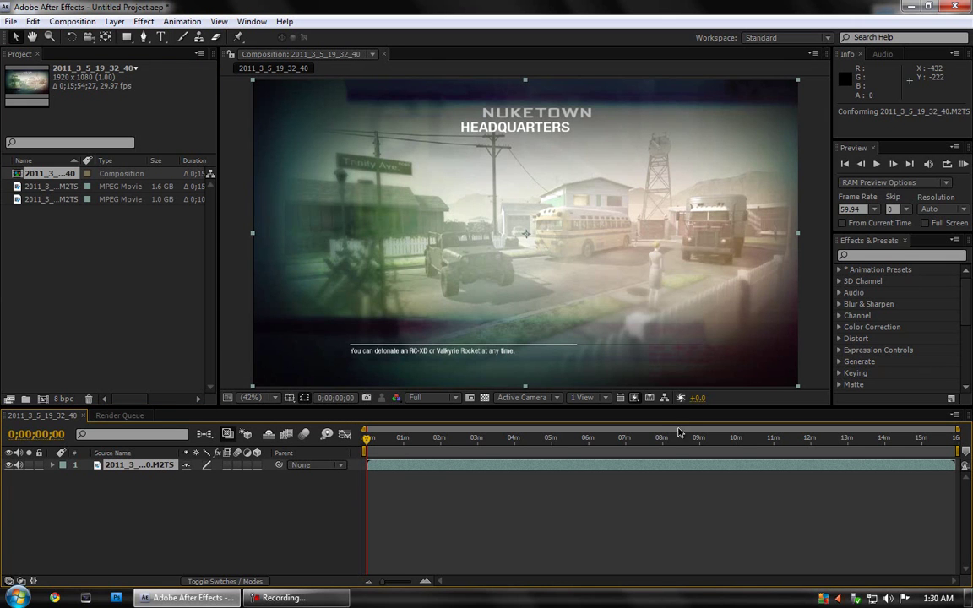
{"action": "left_click", "coordinate": [381, 439]}
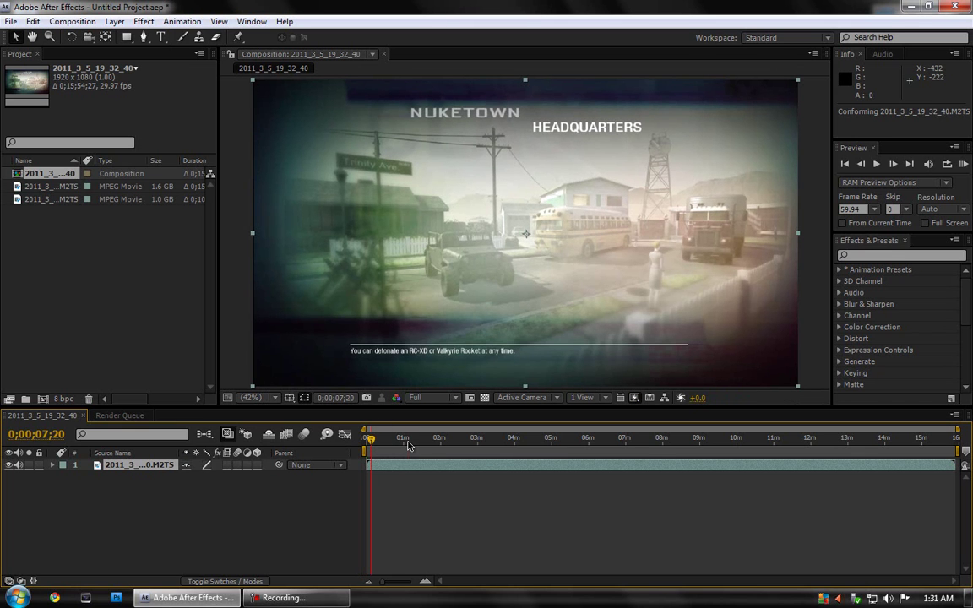
{"action": "left_click_drag", "start_coordinate": [370, 438], "coordinate": [408, 441]}
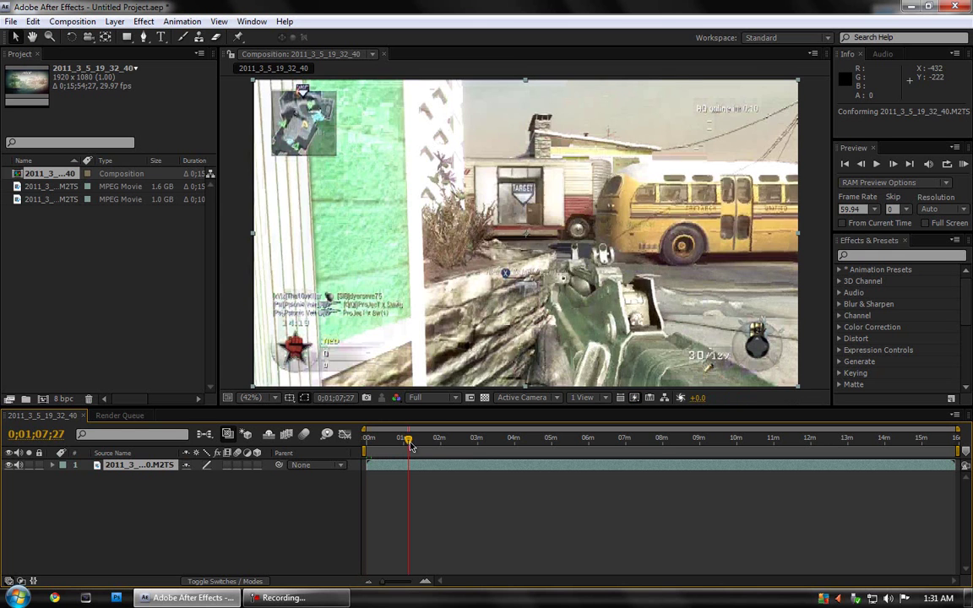
{"action": "left_click", "coordinate": [580, 439]}
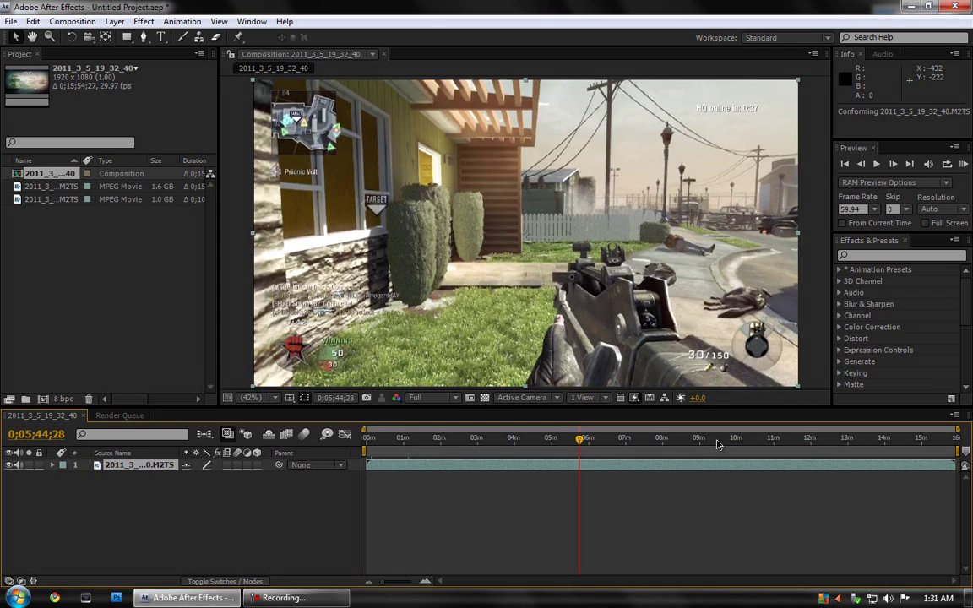
Step: Drop the preview resolution from Half to Third, then deselect the gameplay layer
{"action": "left_click", "coordinate": [457, 398]}
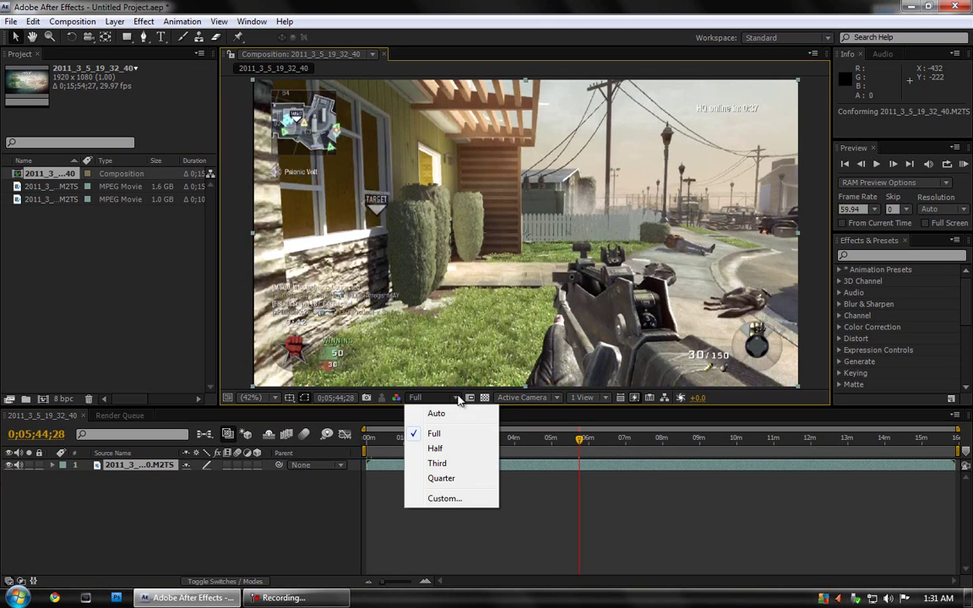
{"action": "left_click", "coordinate": [448, 450]}
{"action": "left_click", "coordinate": [410, 399]}
{"action": "left_click", "coordinate": [446, 464]}
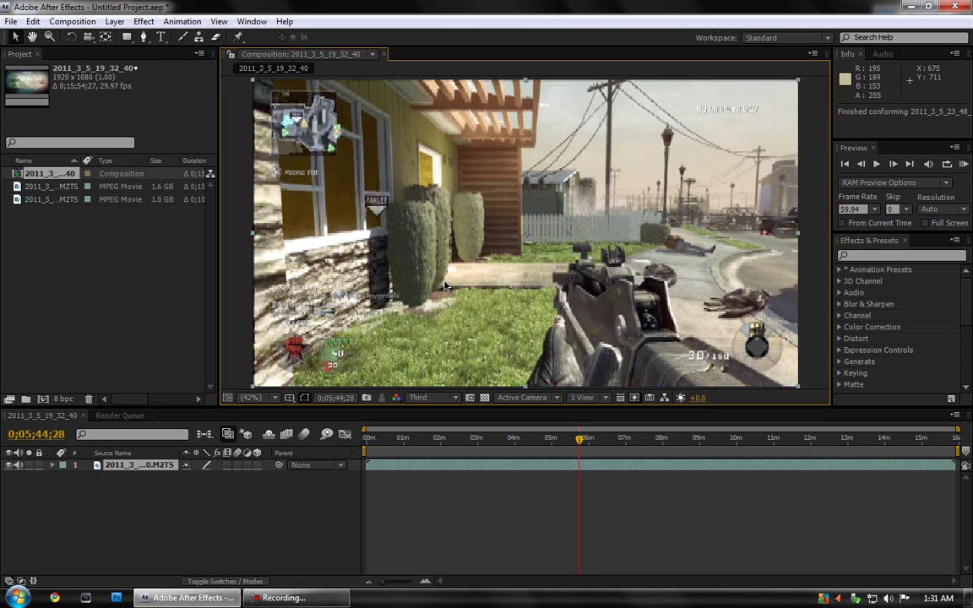
{"action": "left_click", "coordinate": [179, 488]}
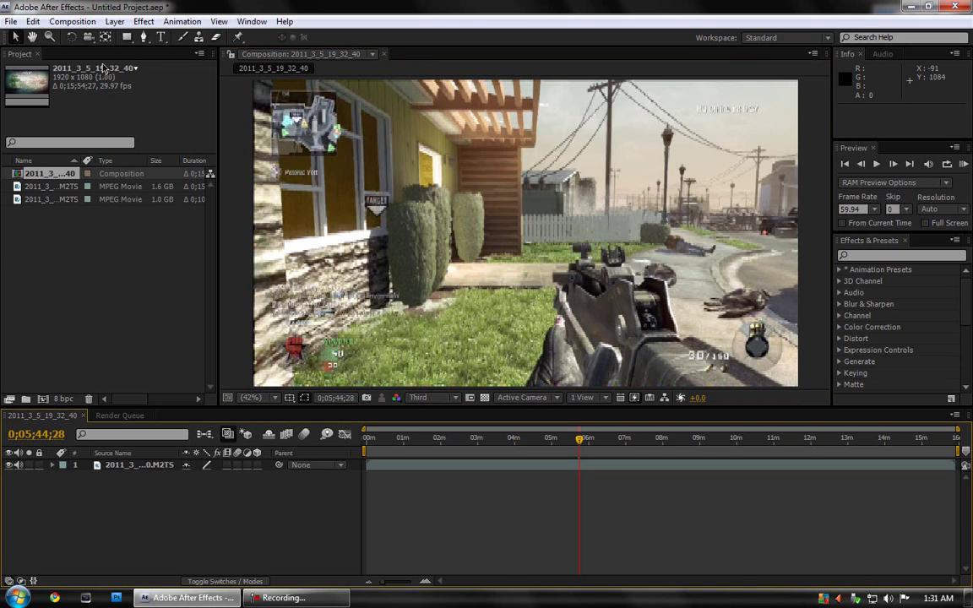
Step: Set the composition to width 1280 (height 720) and frame rate 59.94 in Composition Settings
{"action": "left_click", "coordinate": [68, 22]}
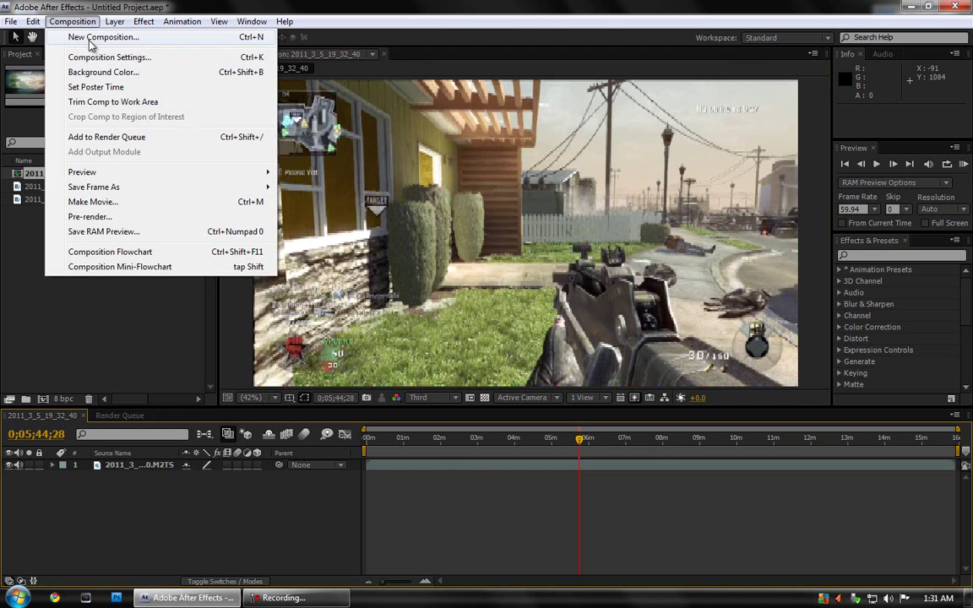
{"action": "left_click", "coordinate": [88, 57]}
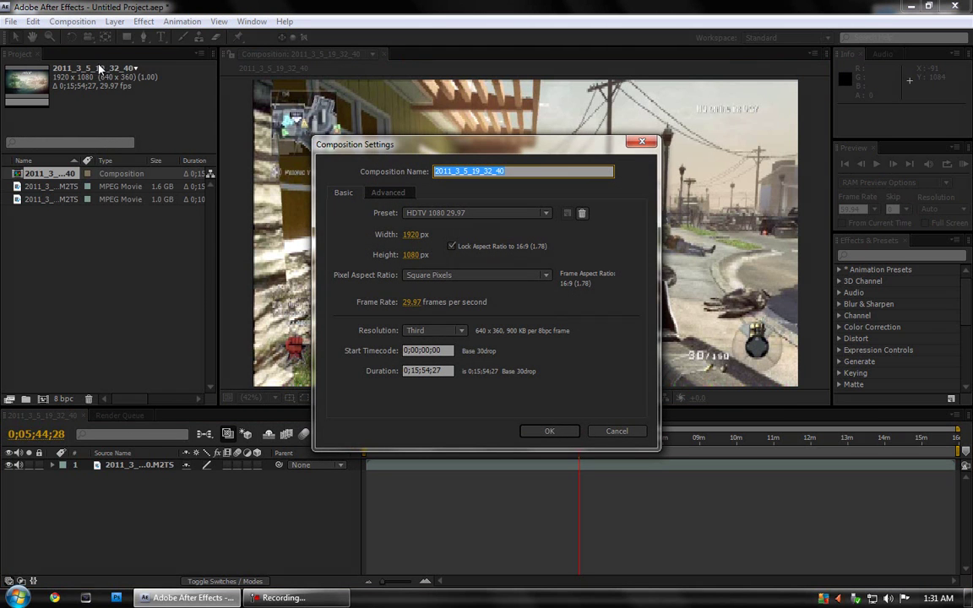
{"action": "left_click", "coordinate": [416, 236]}
{"action": "left_click", "coordinate": [473, 213]}
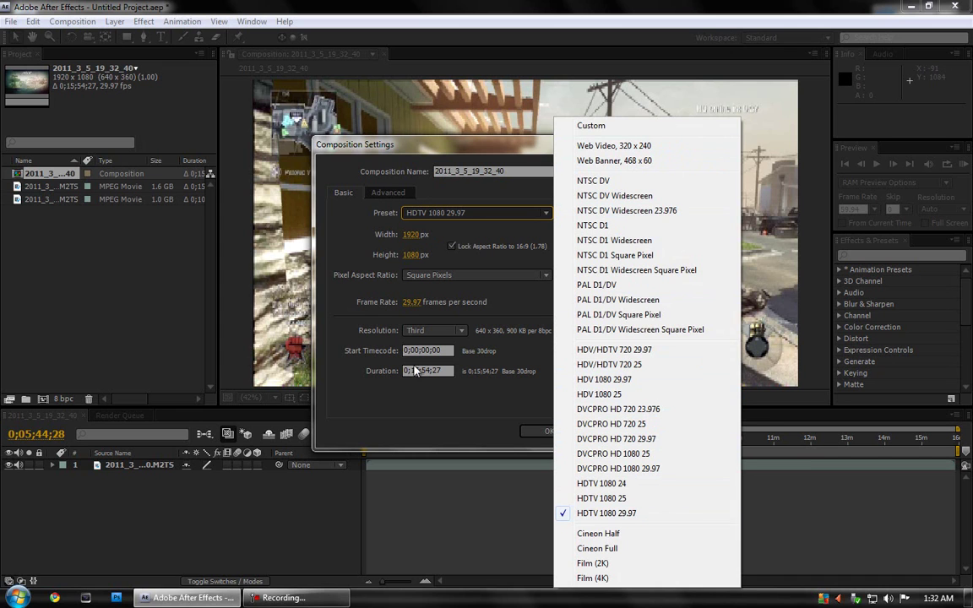
{"action": "left_click", "coordinate": [415, 236]}
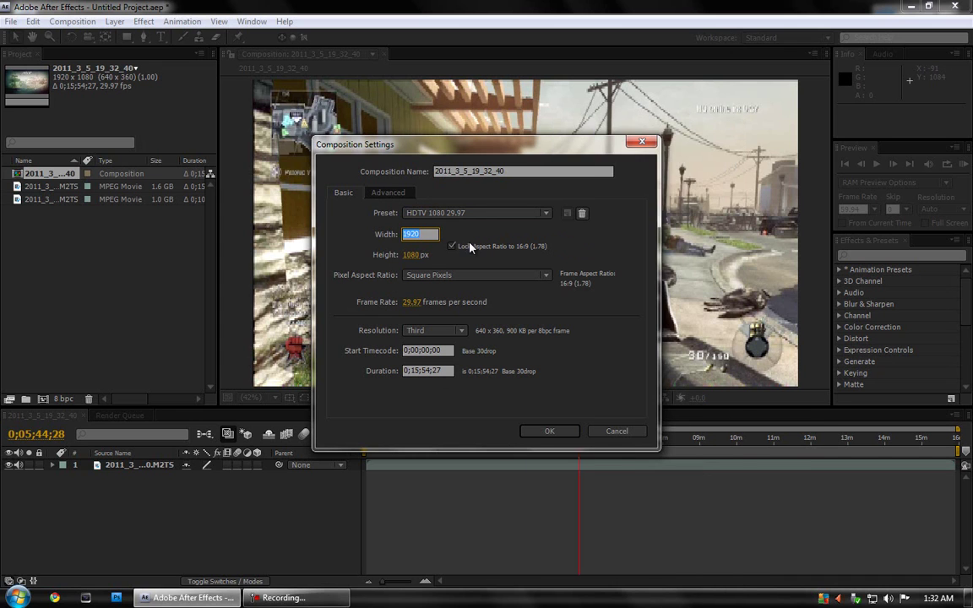
{"action": "type", "text": "12"}
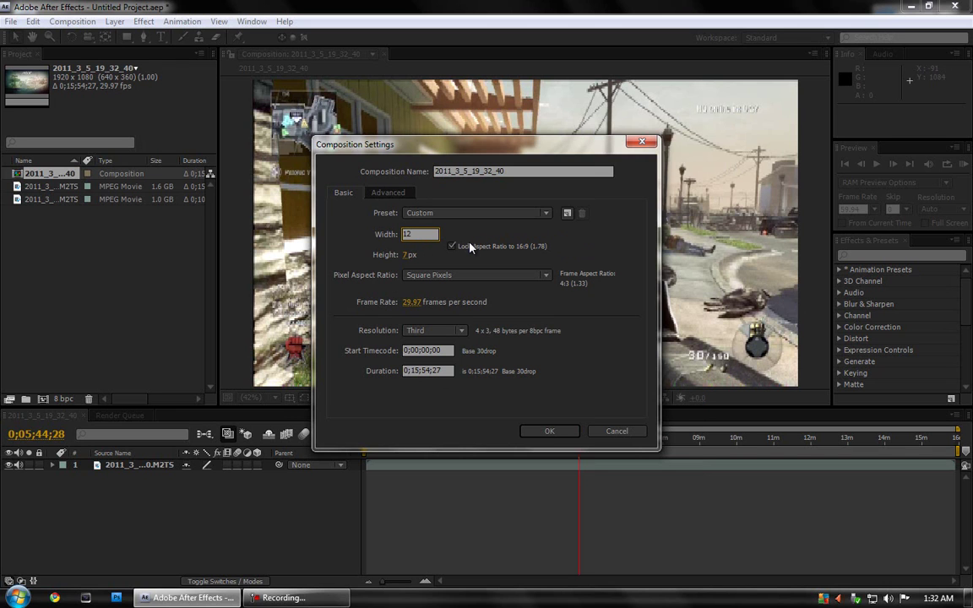
{"action": "type", "text": "80"}
{"action": "key", "text": "Return"}
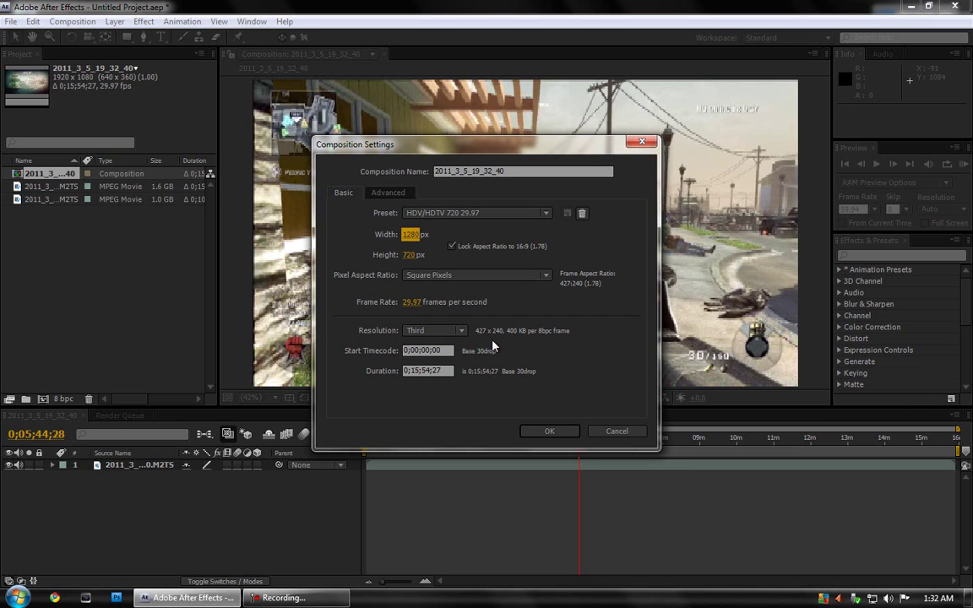
{"action": "left_click", "coordinate": [412, 302]}
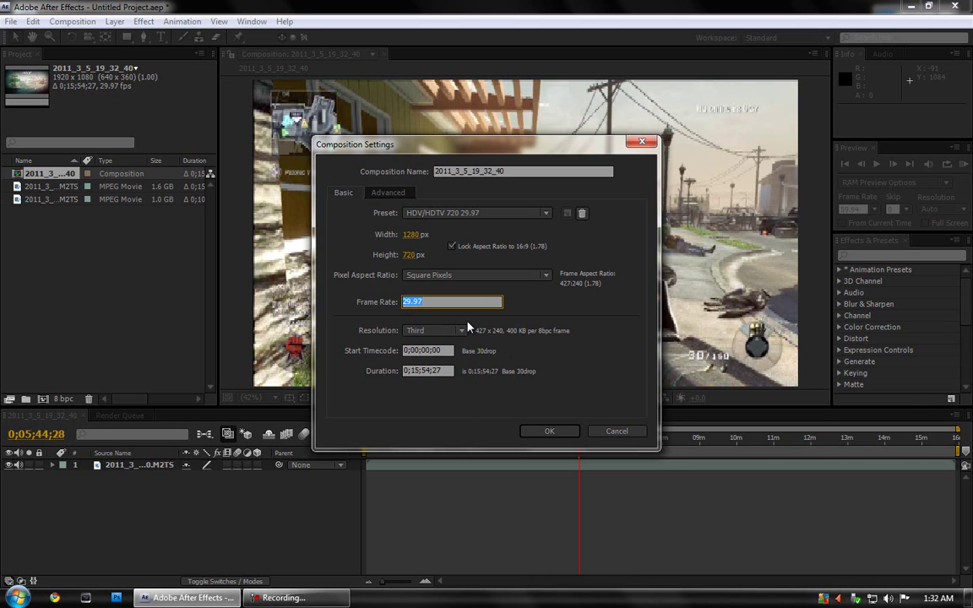
{"action": "type", "text": "59.94"}
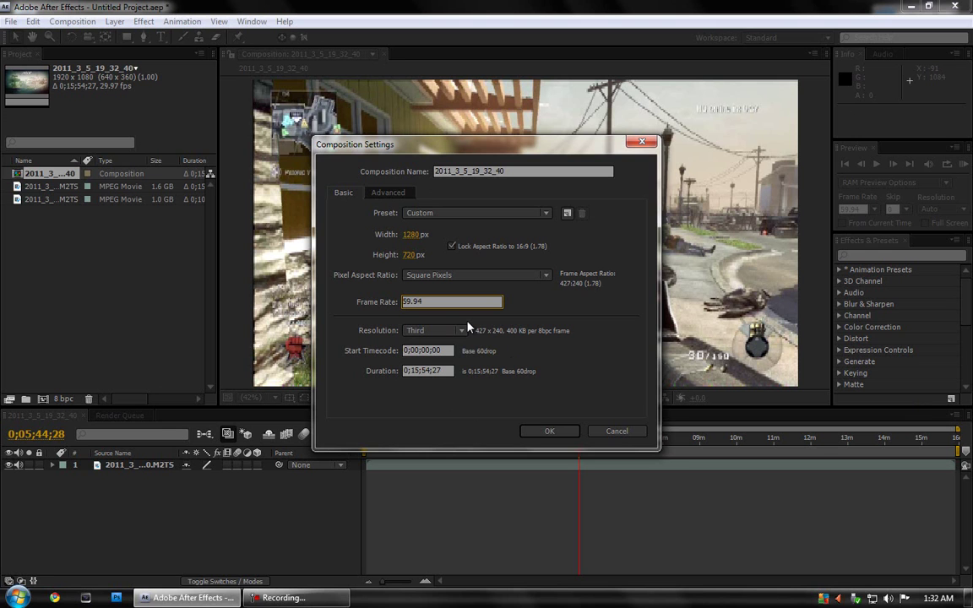
{"action": "left_click", "coordinate": [548, 429]}
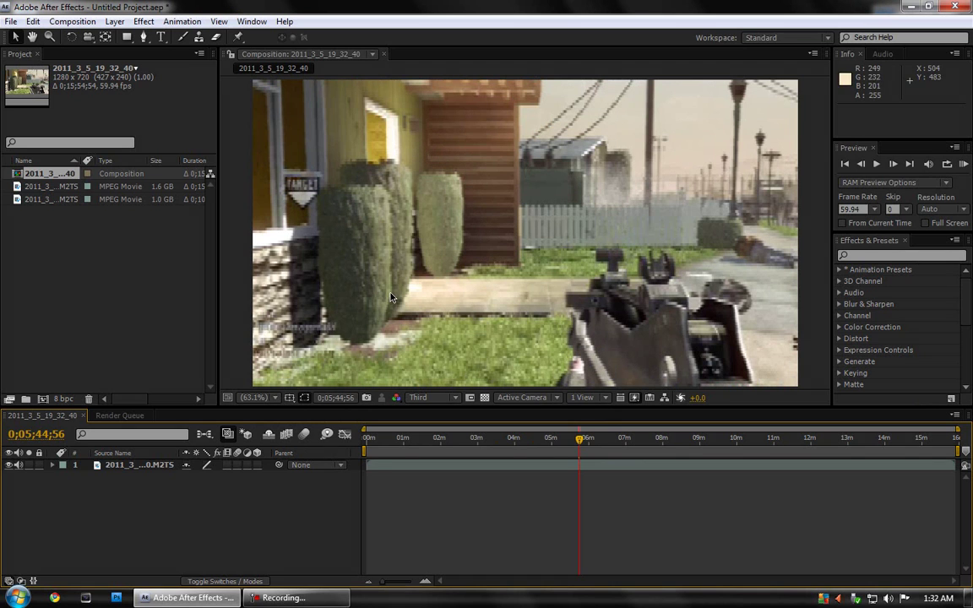
Step: Zoom out and scale the gameplay layer by its corner so it fits the composition frame
{"action": "left_click", "coordinate": [227, 295]}
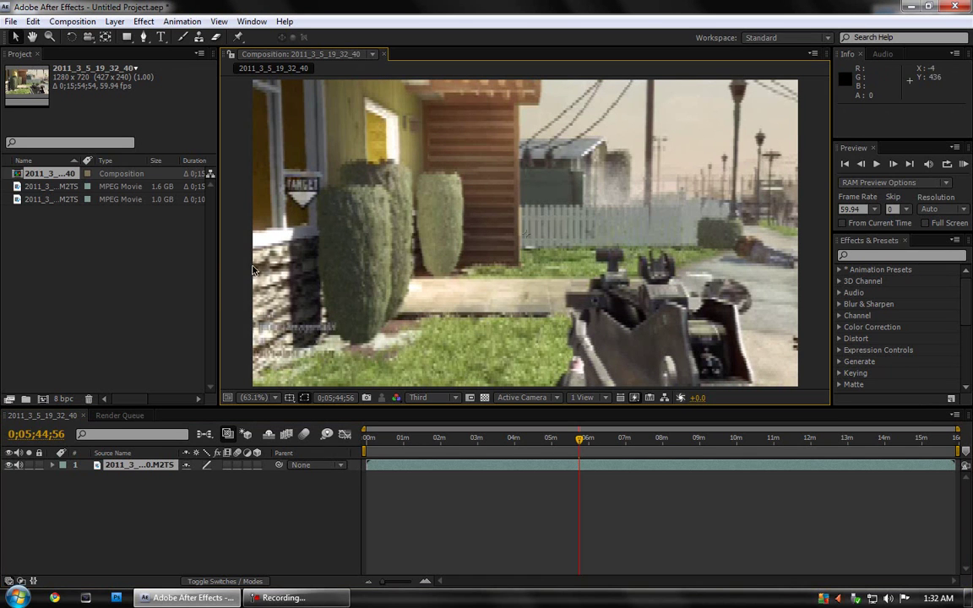
{"action": "key", "text": "comma"}
{"action": "key", "text": "comma"}
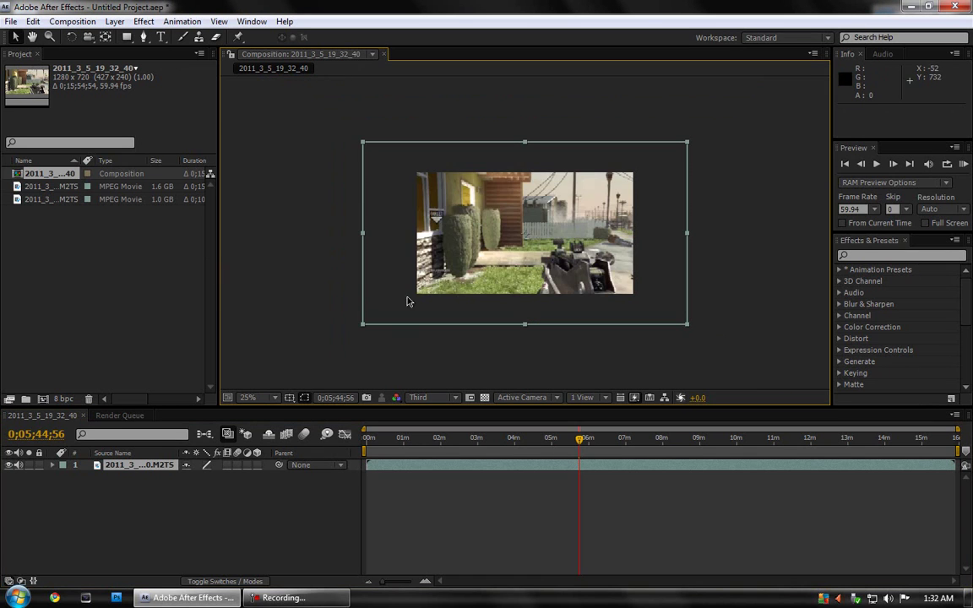
{"action": "left_click_drag", "start_coordinate": [363, 329], "coordinate": [403, 300]}
{"action": "left_click", "coordinate": [415, 332]}
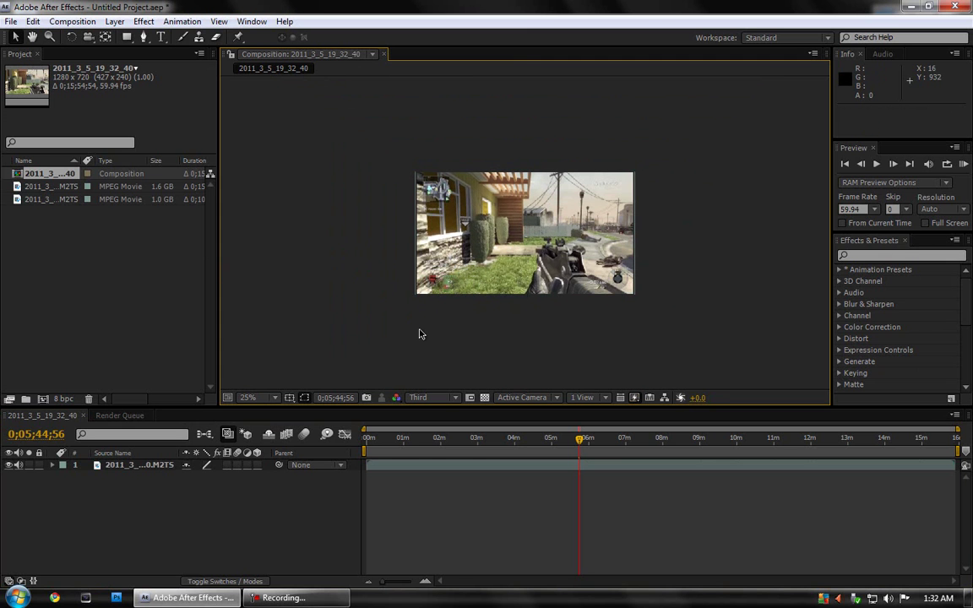
Step: Set viewer magnification to Fit up to 100% and preview resolution to Full
{"action": "left_click", "coordinate": [272, 402]}
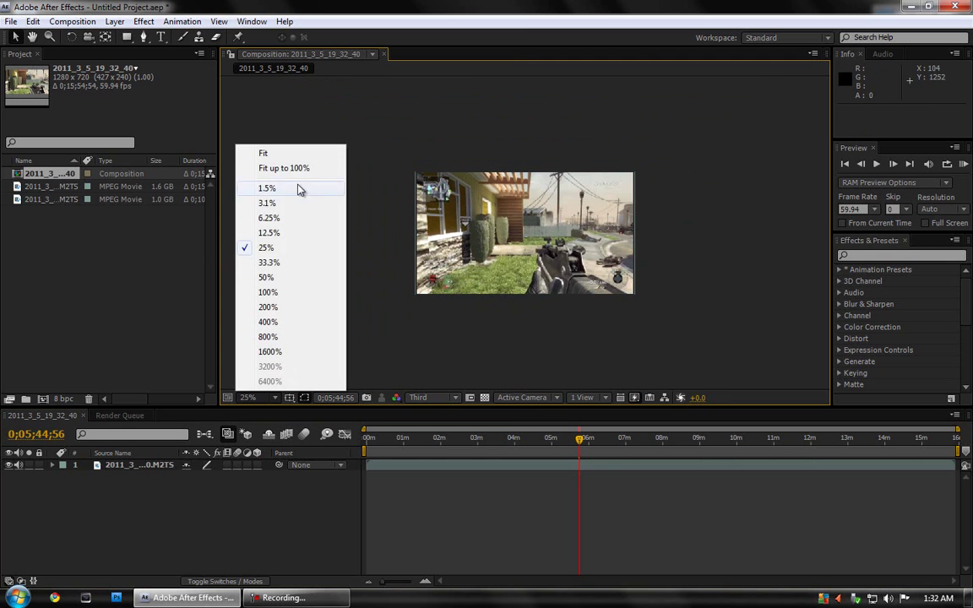
{"action": "left_click", "coordinate": [284, 169]}
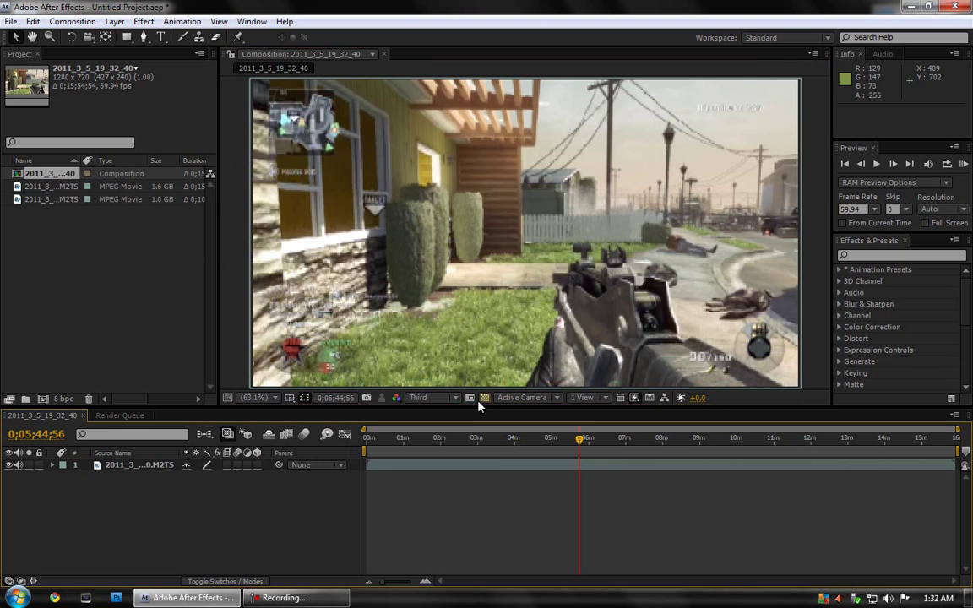
{"action": "left_click", "coordinate": [431, 397]}
{"action": "left_click", "coordinate": [438, 437]}
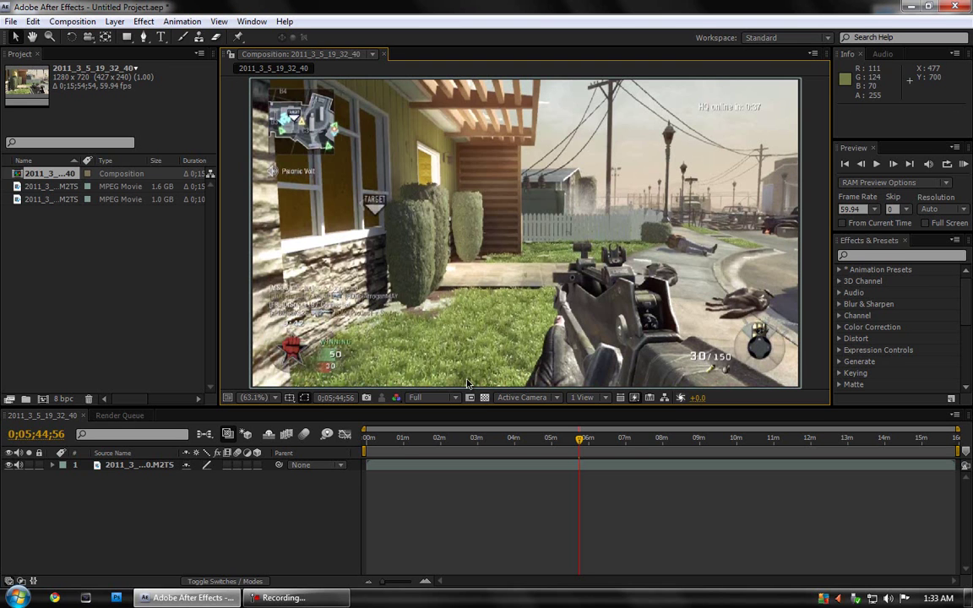
Step: Trim the gameplay layer's in-point to just after 3:00 and its out-point to about 3:50
{"action": "left_click", "coordinate": [519, 439]}
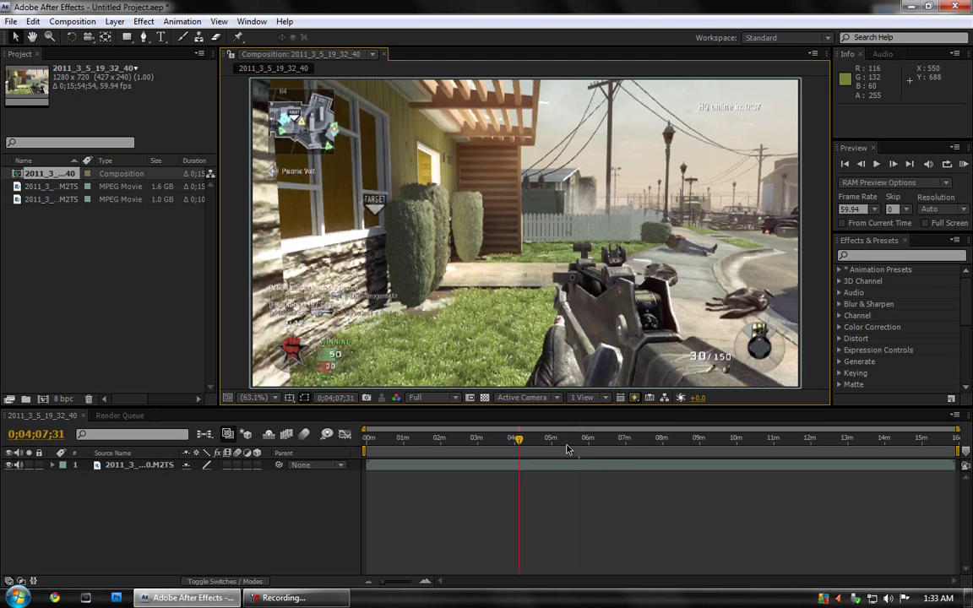
{"action": "left_click", "coordinate": [772, 440]}
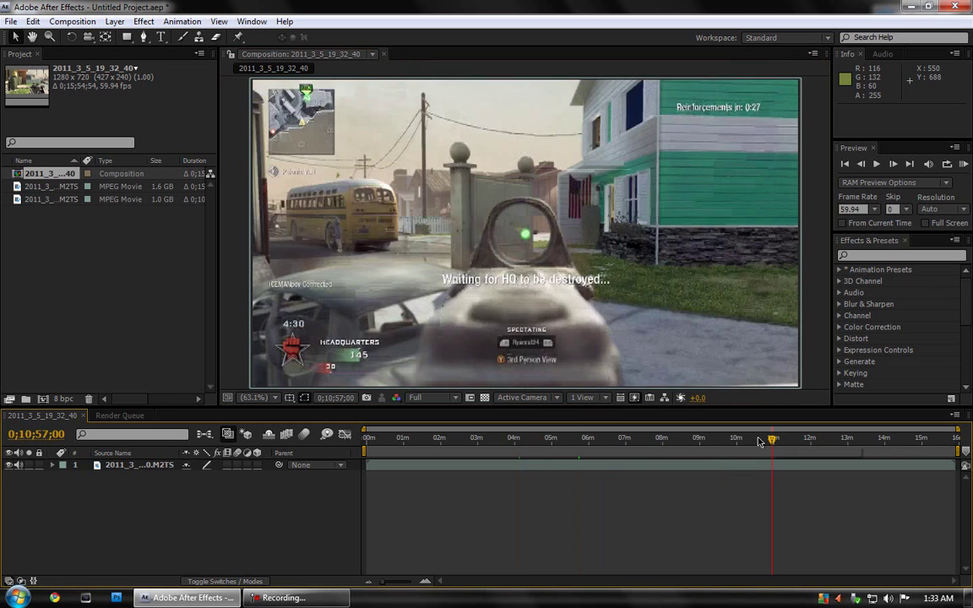
{"action": "left_click", "coordinate": [478, 439]}
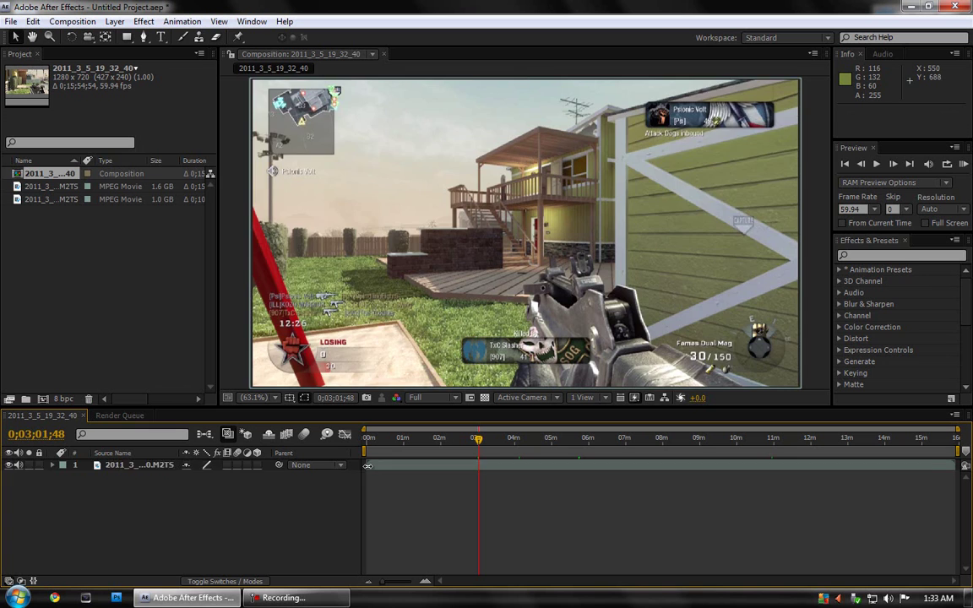
{"action": "left_click_drag", "start_coordinate": [368, 466], "coordinate": [478, 465]}
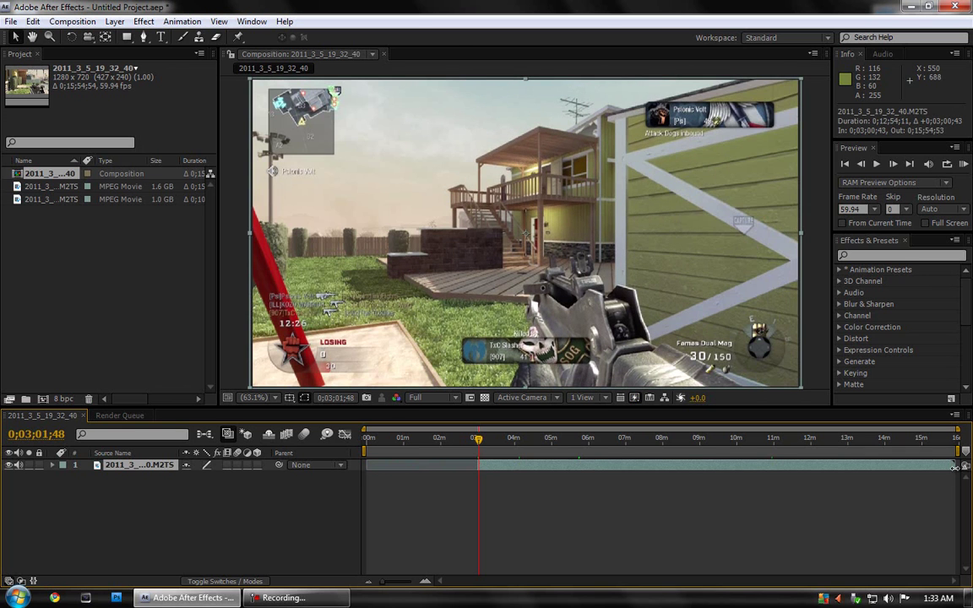
{"action": "left_click_drag", "start_coordinate": [956, 466], "coordinate": [508, 477]}
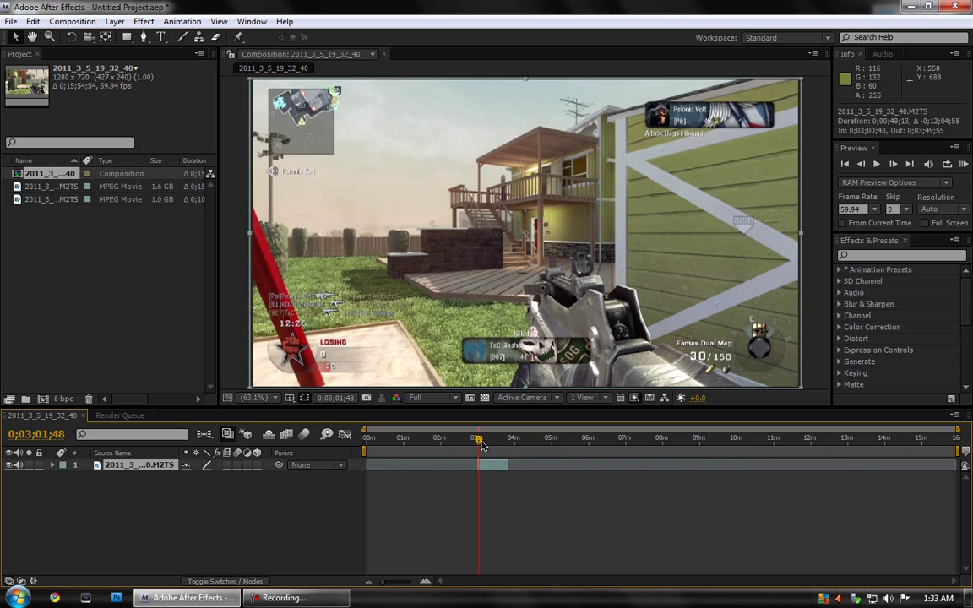
Step: Scrub through frames within the trimmed section, then deselect the gameplay layer
{"action": "left_click", "coordinate": [490, 440]}
{"action": "left_click", "coordinate": [497, 439]}
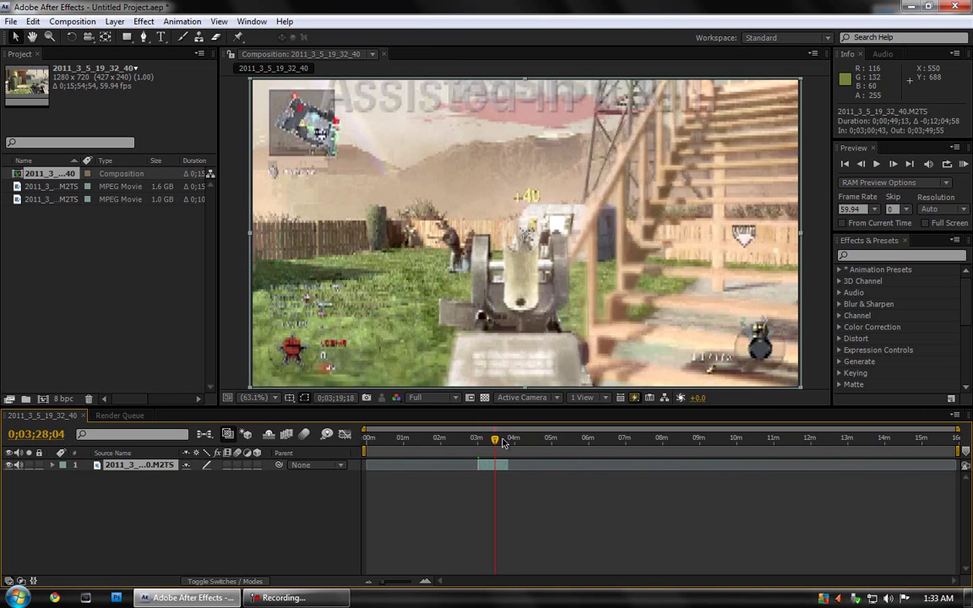
{"action": "left_click", "coordinate": [507, 439]}
{"action": "left_click", "coordinate": [510, 439]}
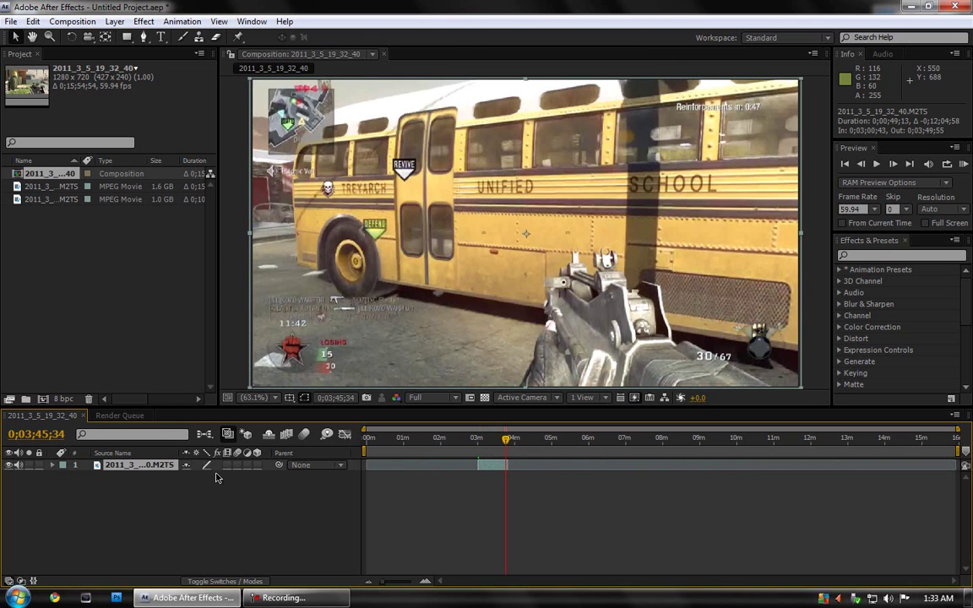
{"action": "left_click", "coordinate": [219, 525]}
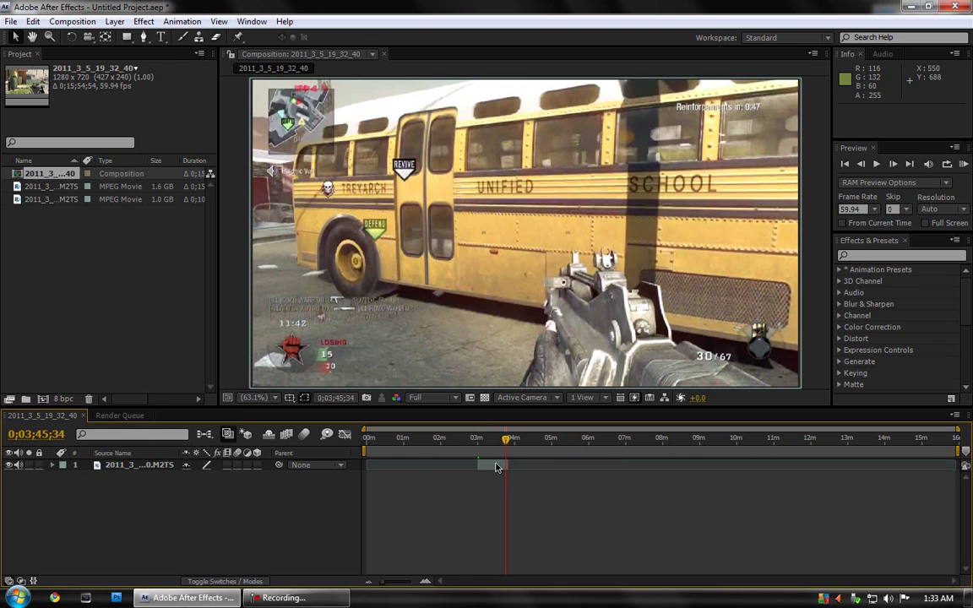
{"action": "left_click", "coordinate": [497, 437]}
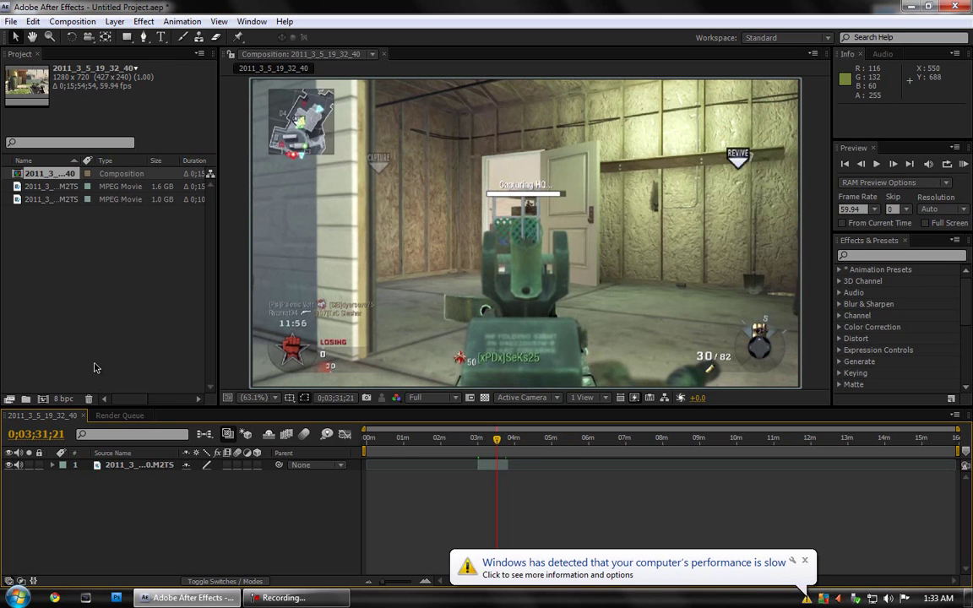
{"action": "left_click", "coordinate": [805, 560]}
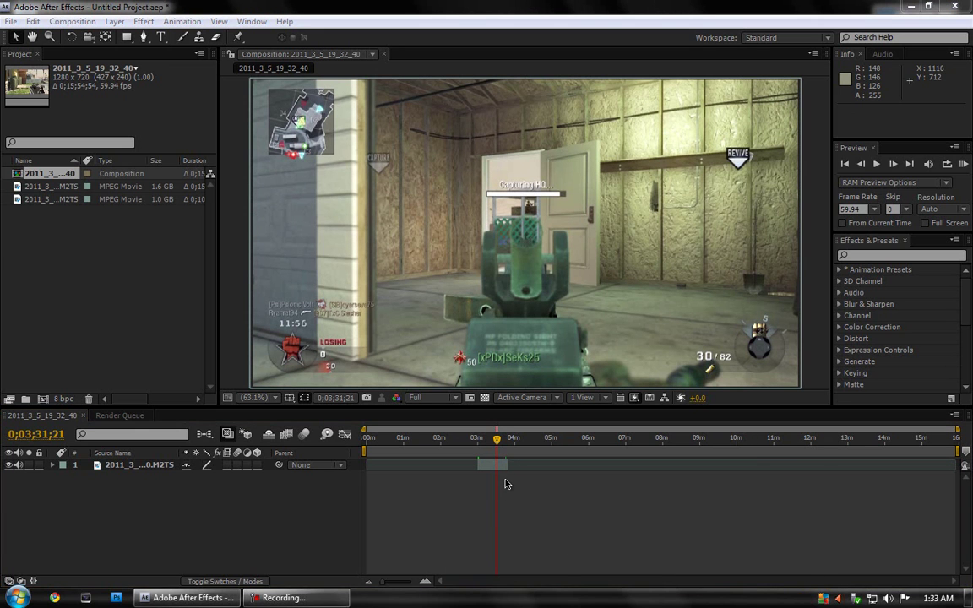